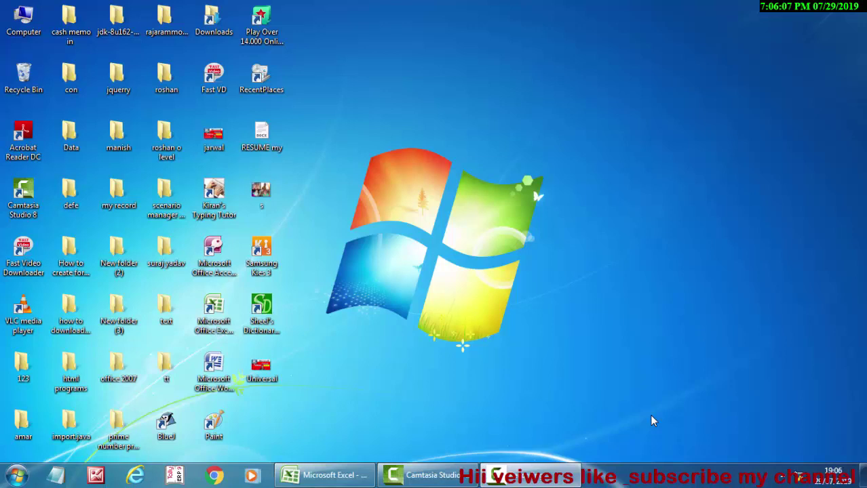
# Refresh the desktop four times, then restore the minimized student marks workbook in Excel.
pyautogui.rightClick(441, 154)
pyautogui.click(469, 192)
pyautogui.rightClick(468, 192)
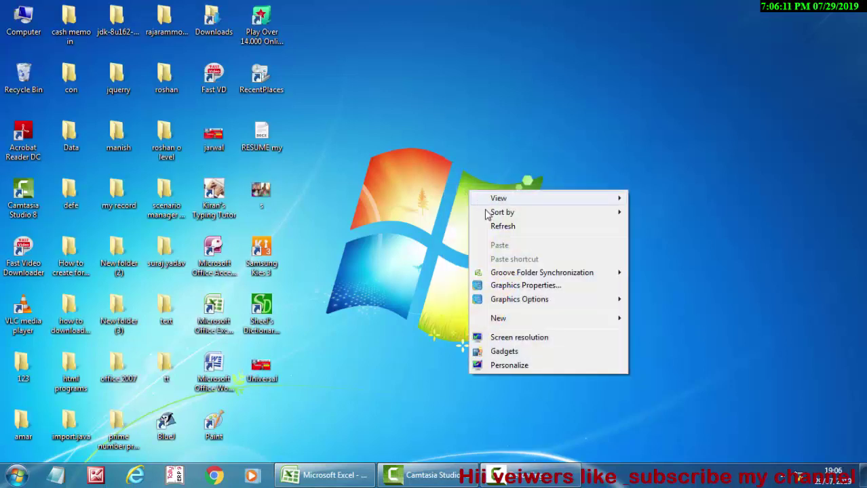
pyautogui.click(493, 227)
pyautogui.rightClick(491, 224)
pyautogui.click(517, 268)
pyautogui.rightClick(518, 264)
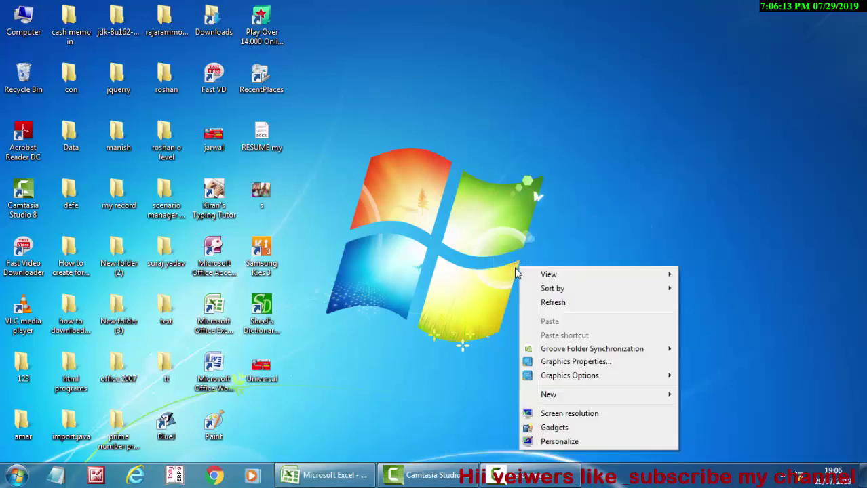
pyautogui.click(545, 304)
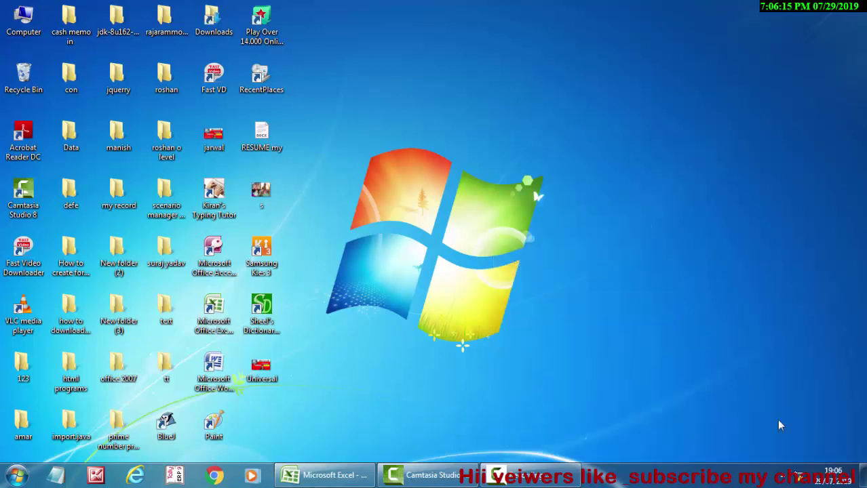
pyautogui.click(325, 474)
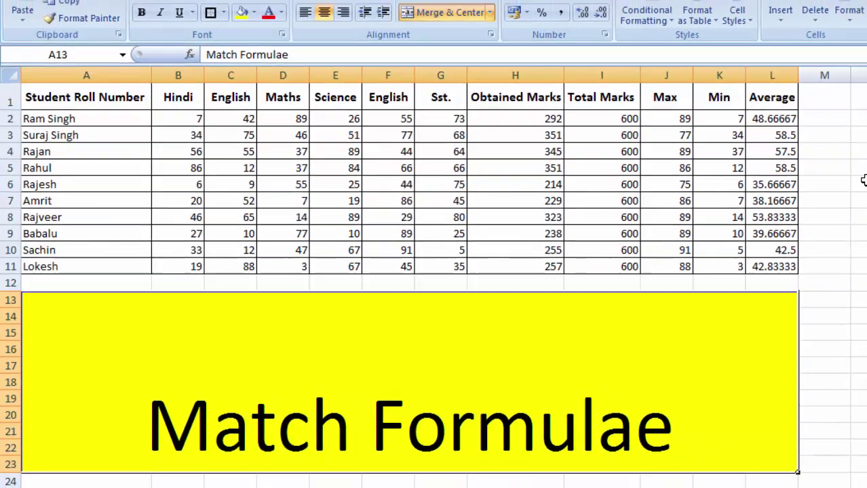
# Enter English in N6 and a student's name in O6, then begin =MATCH in N7.
pyautogui.click(714, 195)
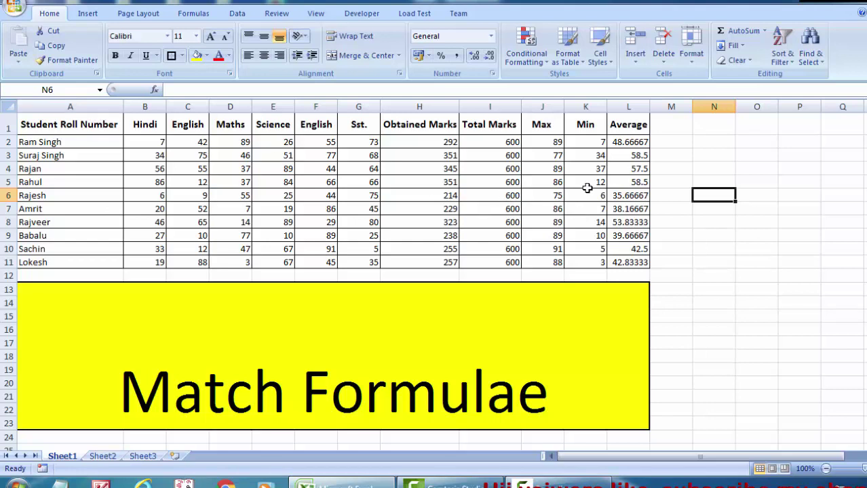
pyautogui.write('English')
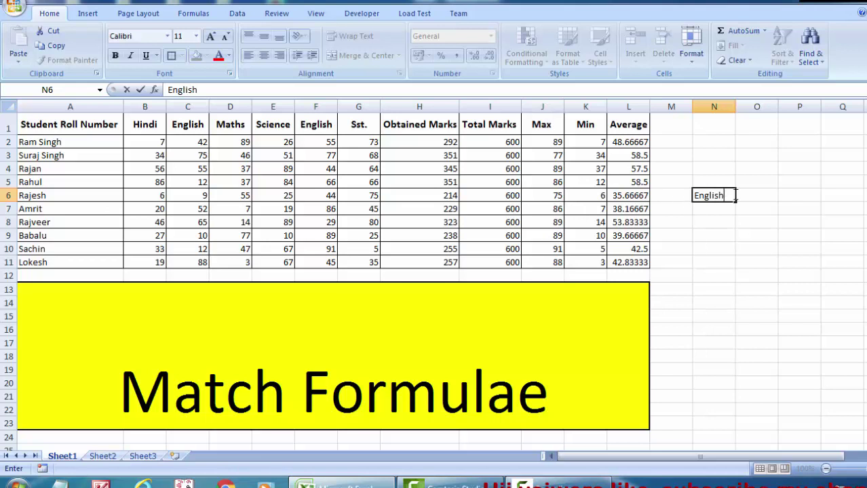
pyautogui.click(768, 200)
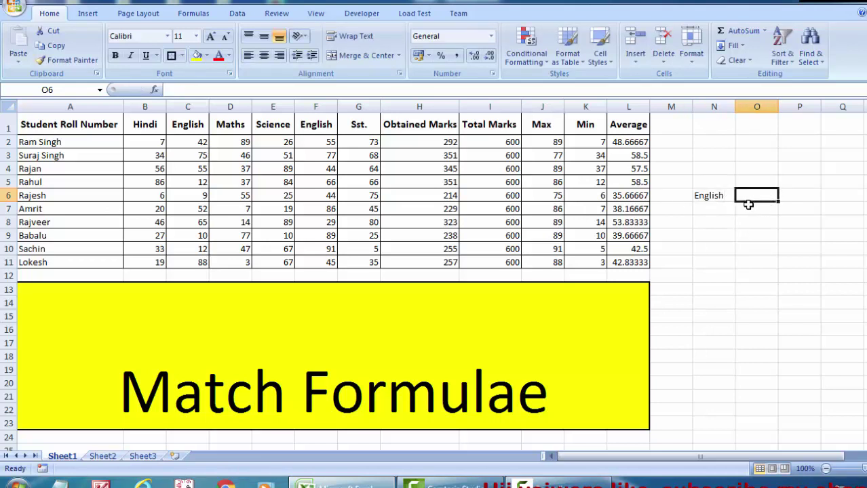
pyautogui.write('Rajesh')
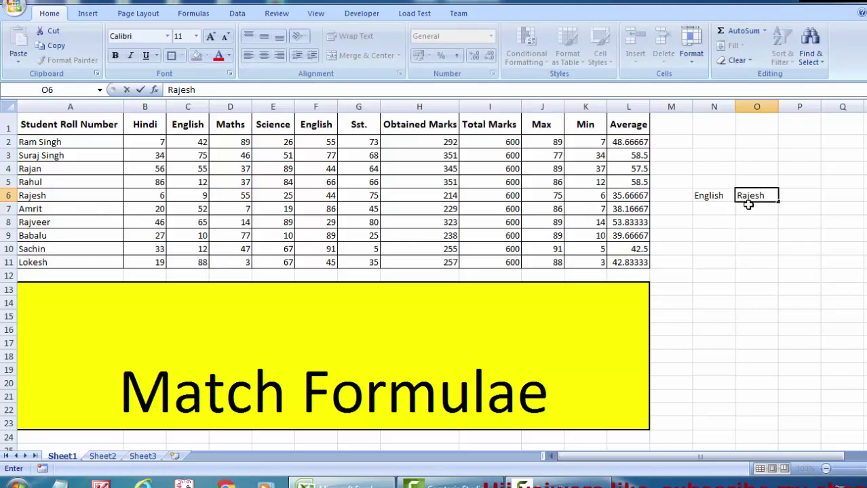
pyautogui.click(717, 213)
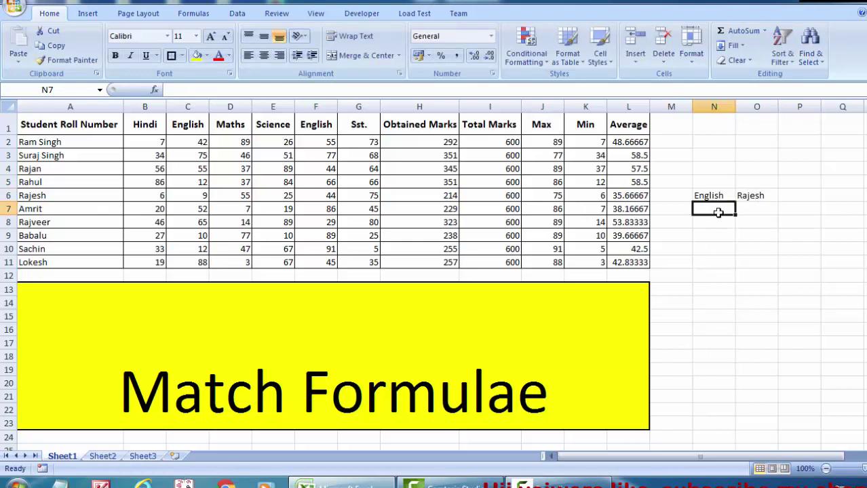
pyautogui.write('=ma')
pyautogui.write('t')
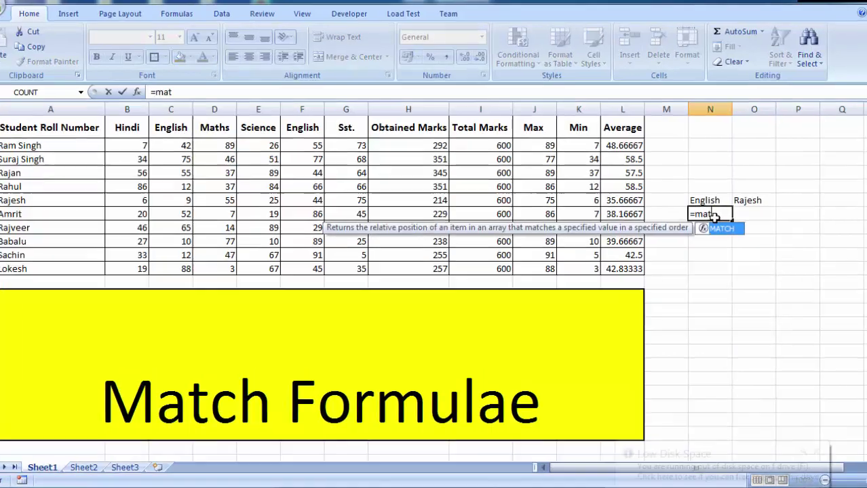
pyautogui.write('ch')
# Build =MATCH(N6, in N7 using English as the lookup value, dismissing the disk-space alert.
pyautogui.press('Tab')
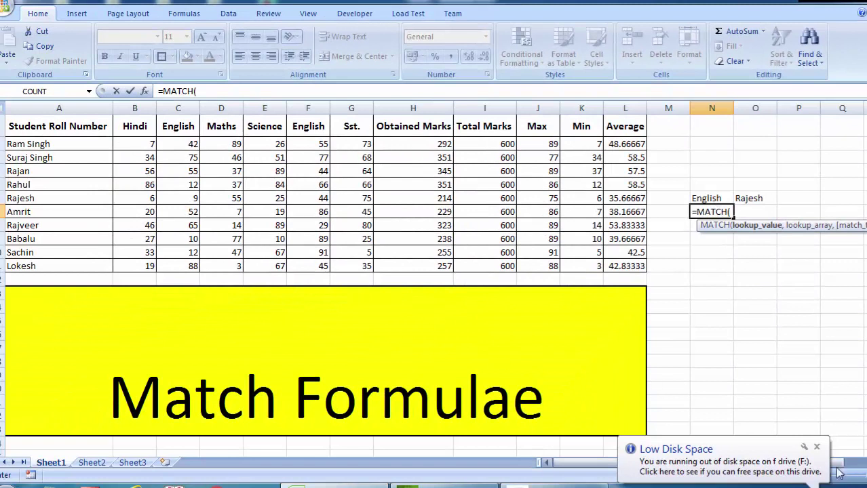
pyautogui.click(816, 446)
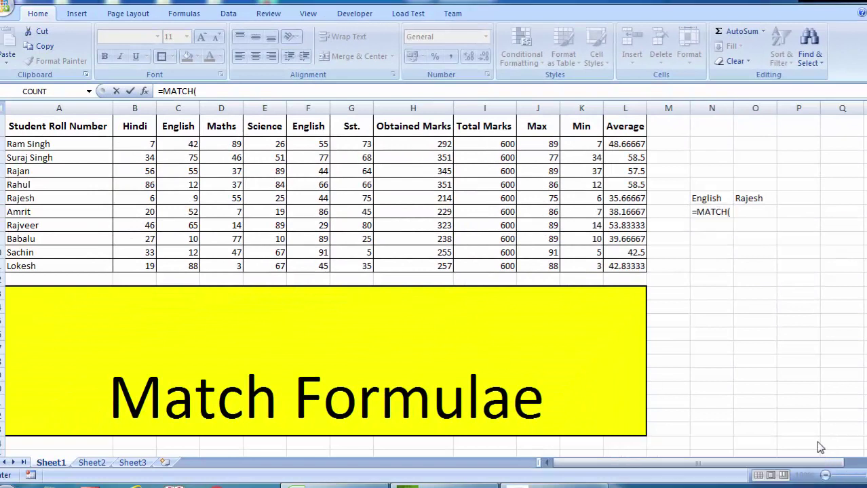
pyautogui.click(733, 211)
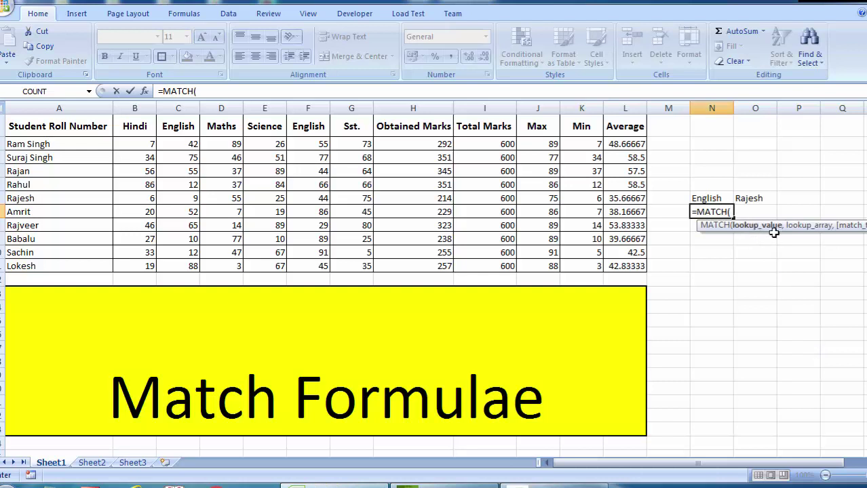
pyautogui.click(715, 200)
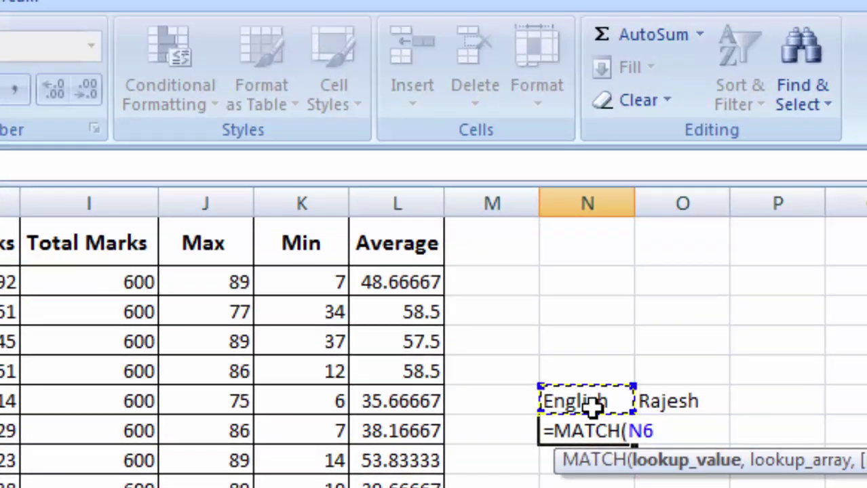
pyautogui.write(',')
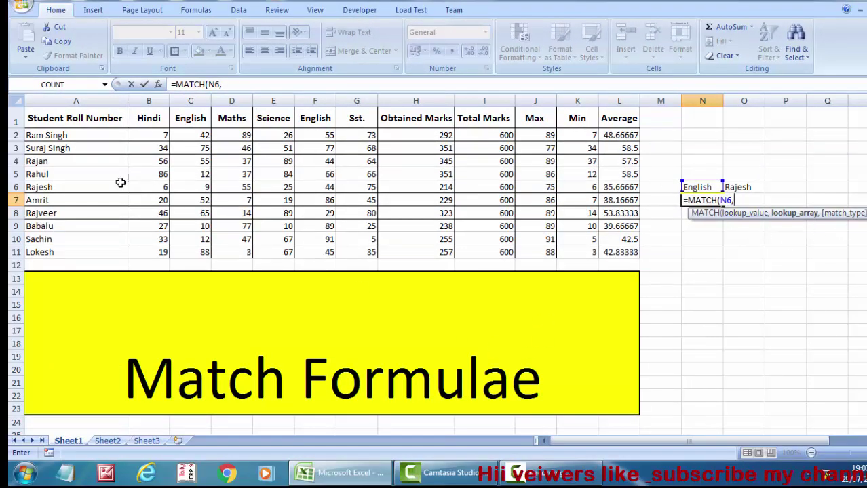
# Finish N7 as =MATCH(N6,$A$1:$L$1,0) with exact match, returning 3.
pyautogui.moveTo(74, 119)
pyautogui.mouseDown()
pyautogui.moveTo(499, 99)
pyautogui.moveTo(645, 116)
pyautogui.mouseUp()
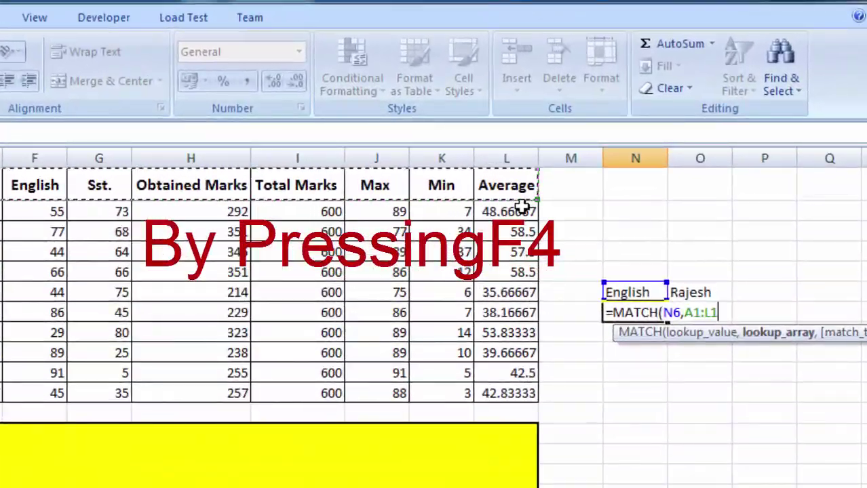
pyautogui.press('F4')
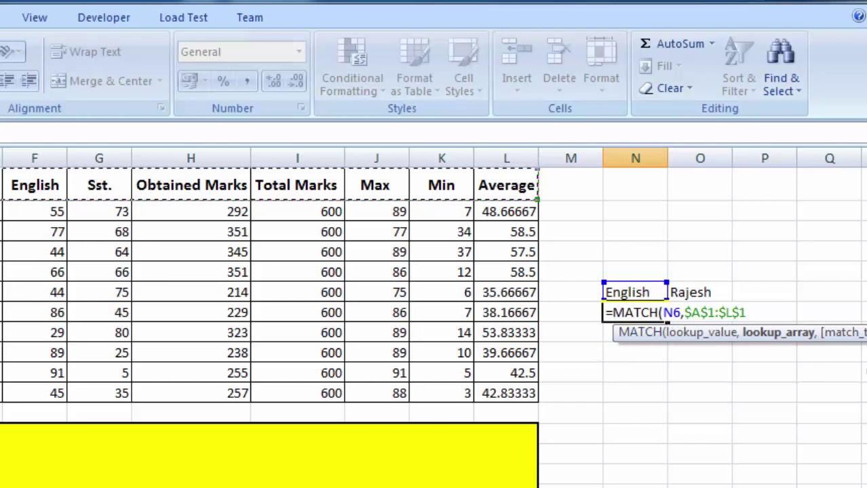
pyautogui.write(',')
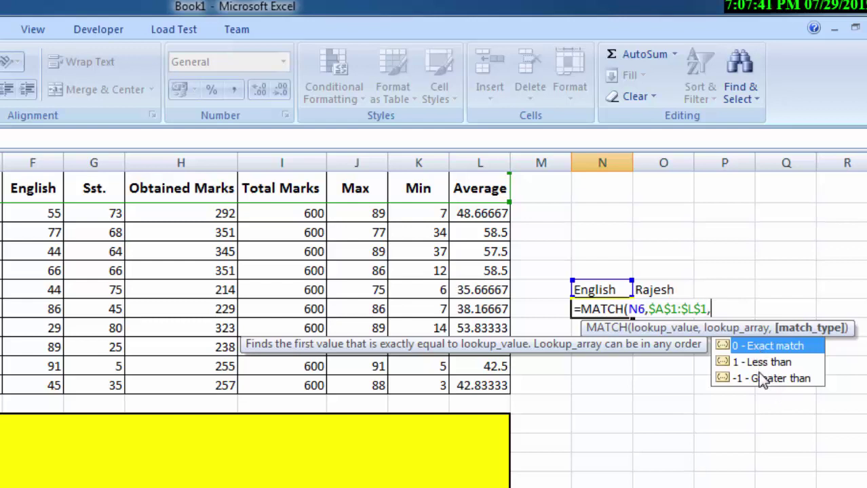
pyautogui.write('0')
pyautogui.write(')')
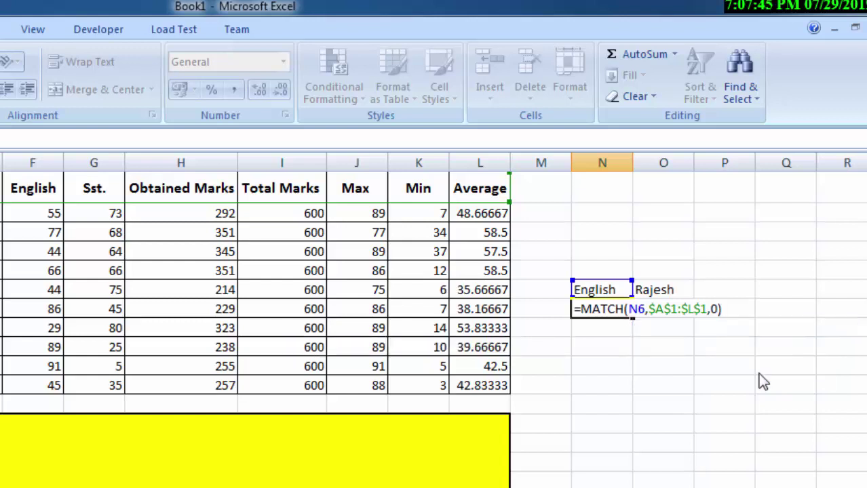
pyautogui.press('Return')
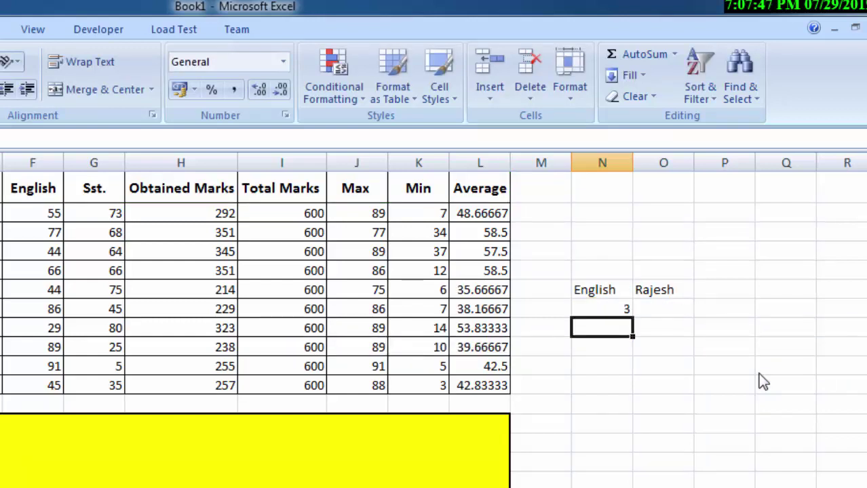
pyautogui.click(611, 309)
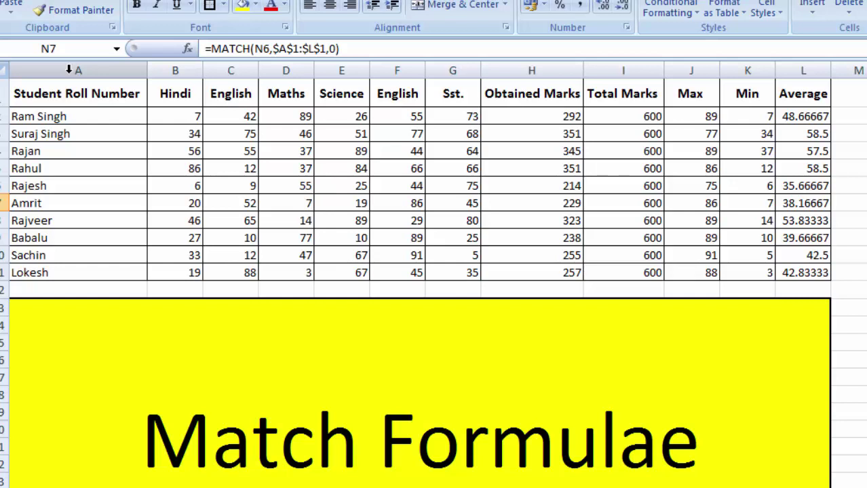
pyautogui.click(69, 70)
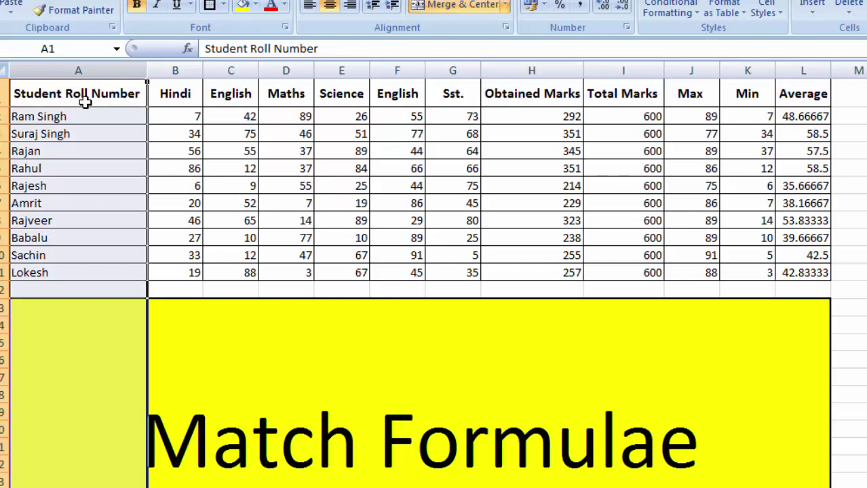
pyautogui.click(174, 69)
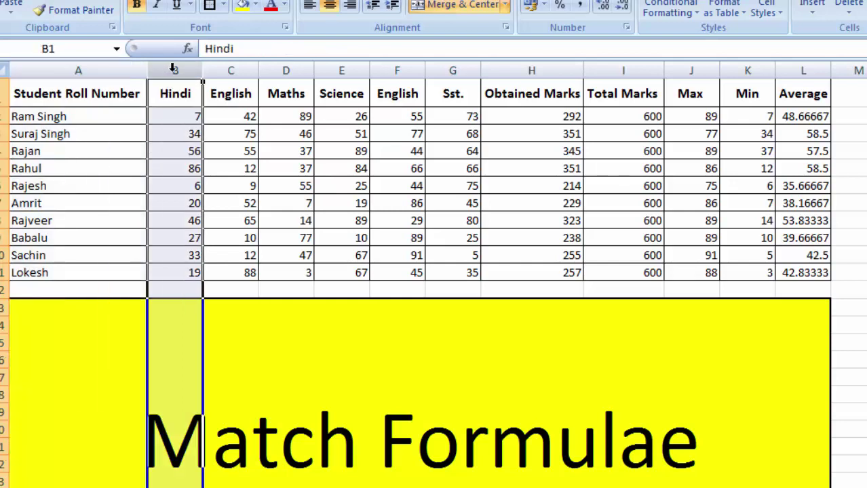
pyautogui.click(233, 70)
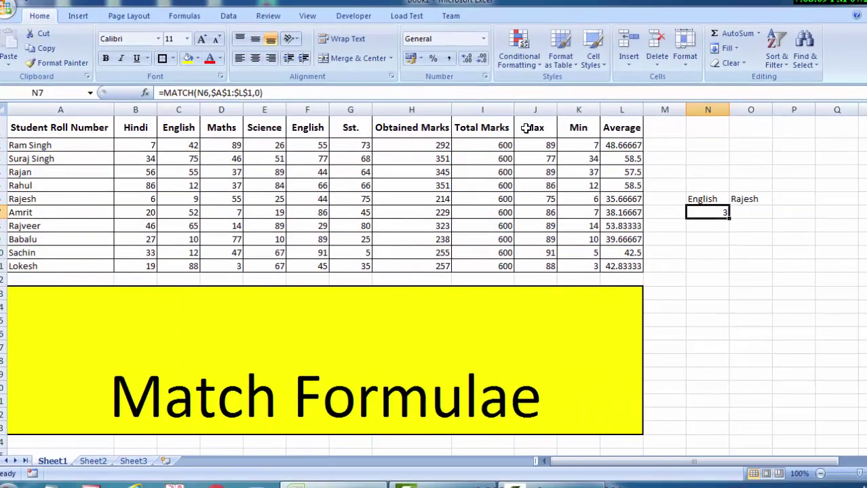
# Replace English in N6 with 'Obtained Marks' so N7 shows 8, and autofit column N.
pyautogui.click(695, 198)
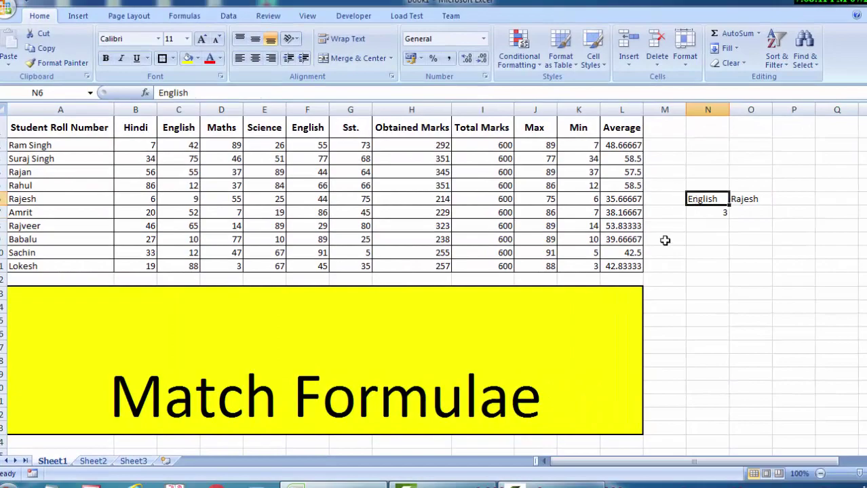
pyautogui.press('Delete')
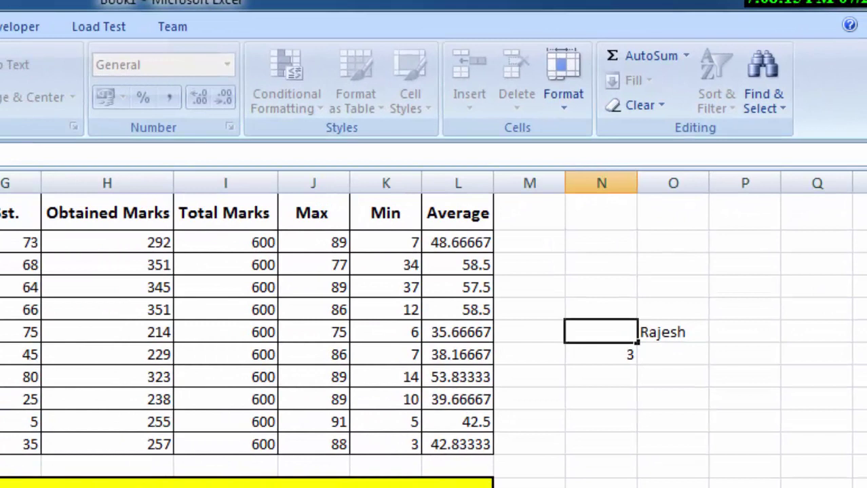
pyautogui.write('Obta')
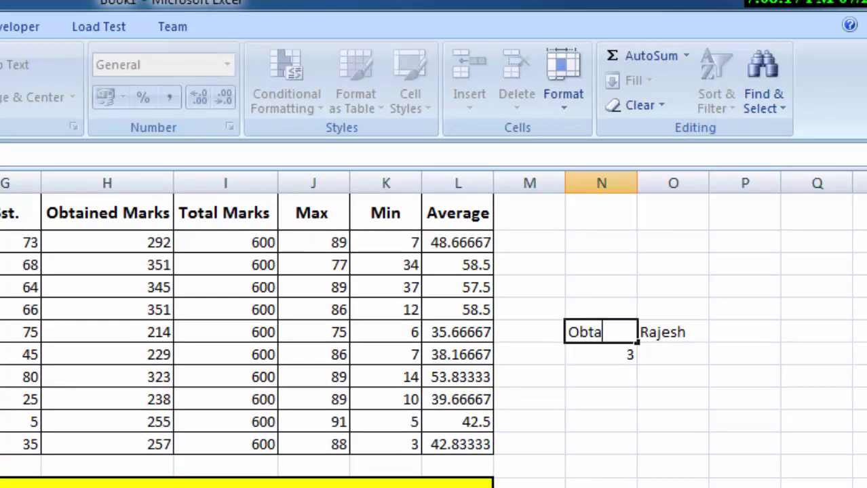
pyautogui.write('ined ')
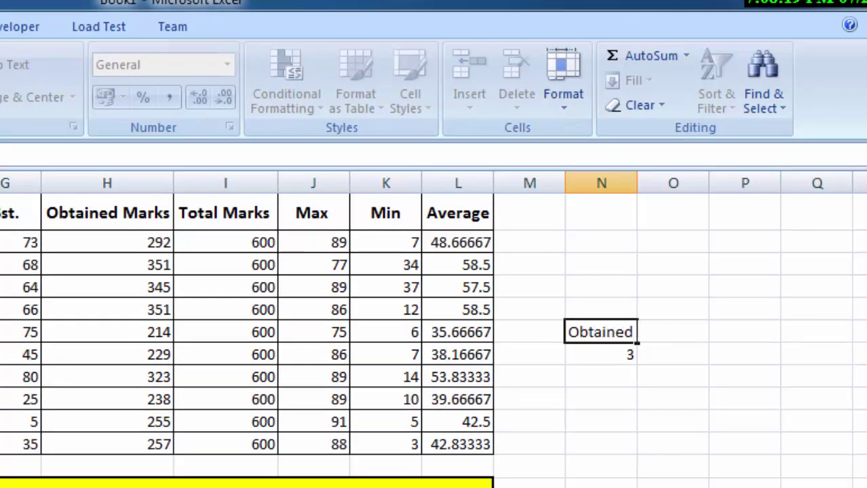
pyautogui.write('Mar')
pyautogui.write('ks')
pyautogui.press('Return')
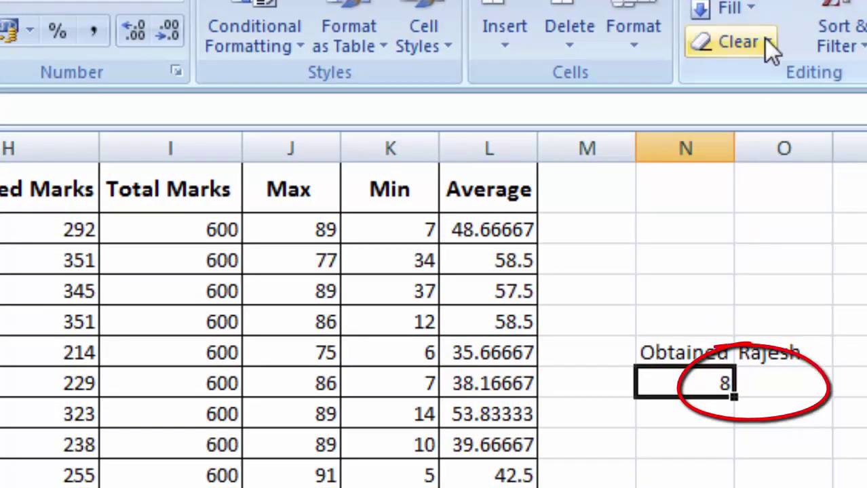
pyautogui.doubleClick(732, 156)
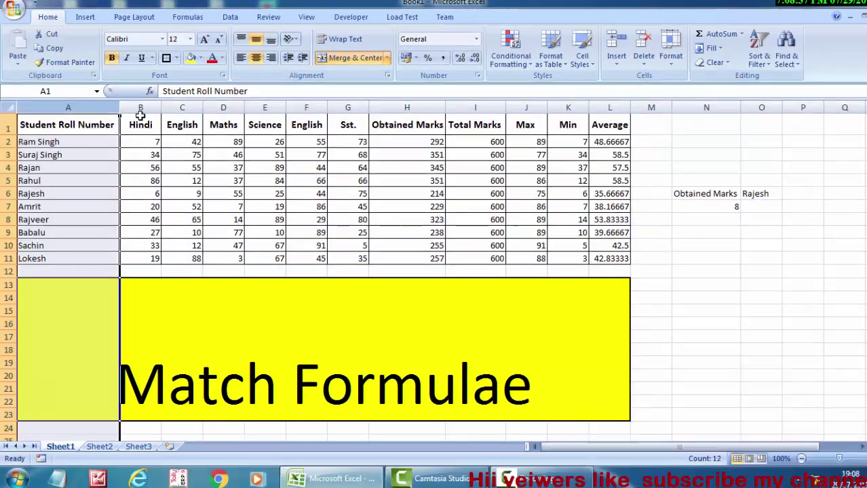
pyautogui.click(140, 106)
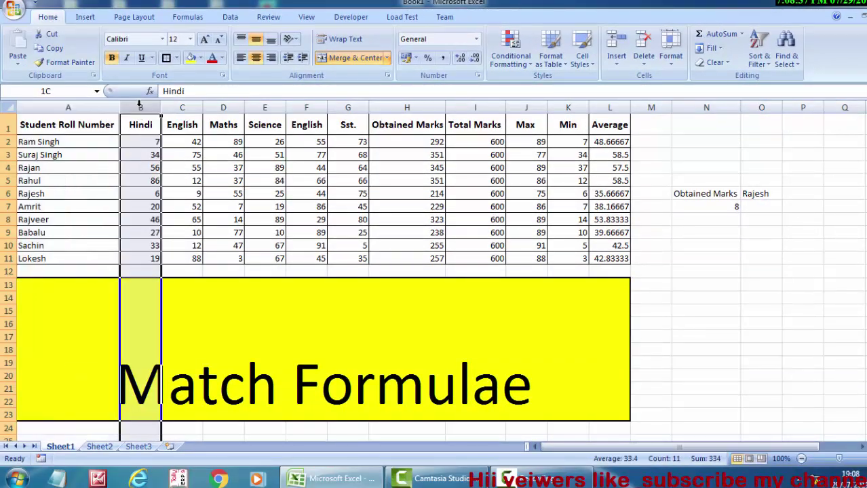
pyautogui.click(182, 107)
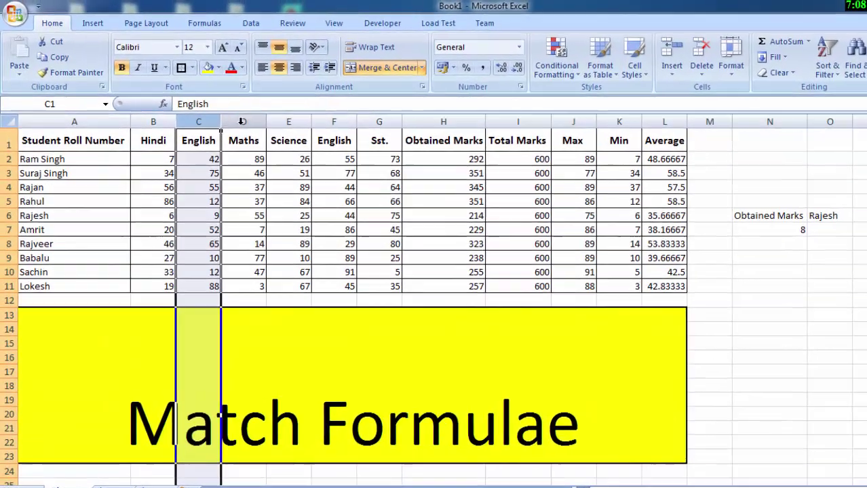
pyautogui.click(241, 121)
pyautogui.click(288, 121)
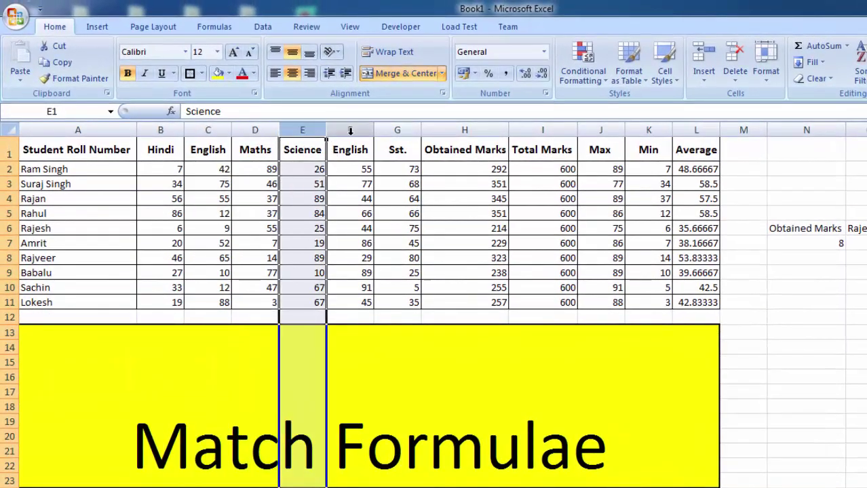
pyautogui.click(350, 131)
pyautogui.click(403, 128)
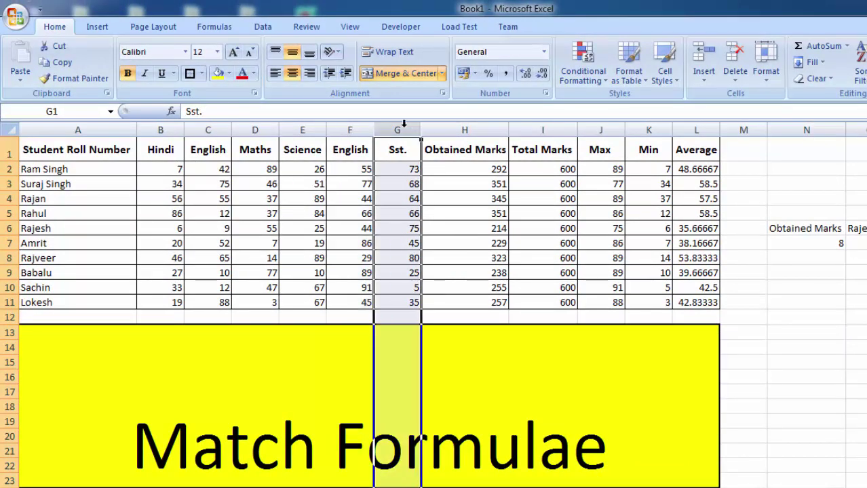
pyautogui.click(467, 129)
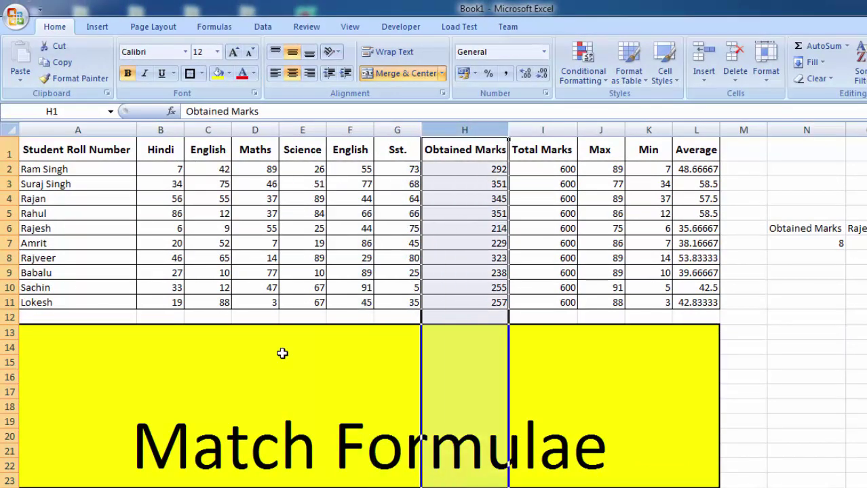
# Enter =MATCH(O6,$A$1:$A$11,0) in O7, giving the student's row position 6.
pyautogui.click(856, 242)
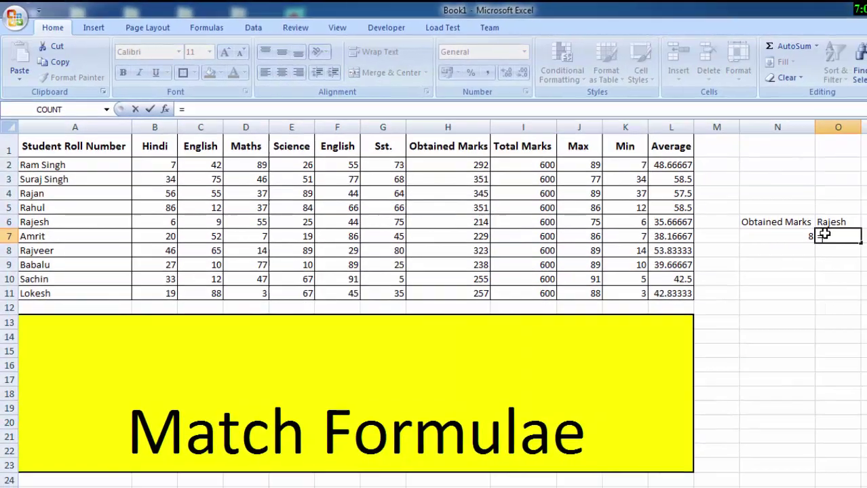
pyautogui.write('=match')
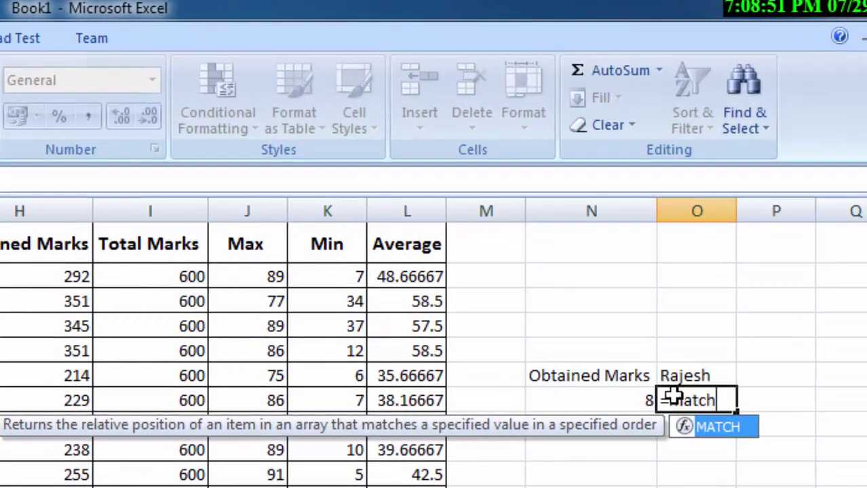
pyautogui.press('Tab')
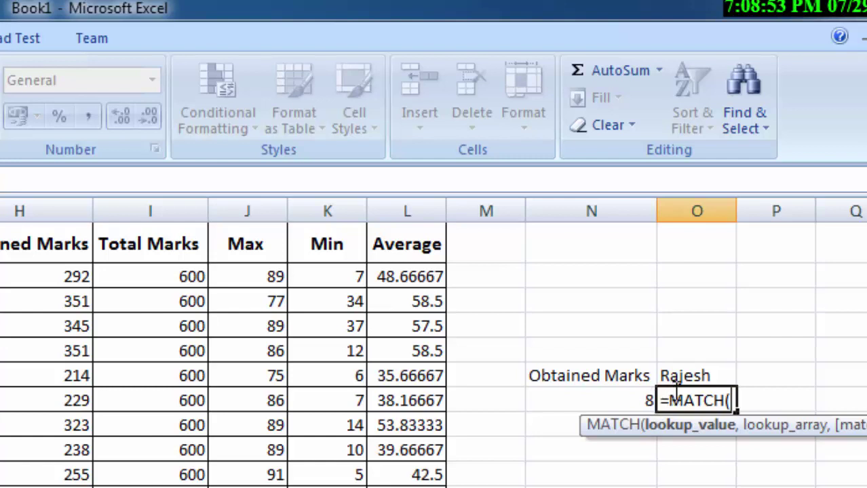
pyautogui.click(689, 375)
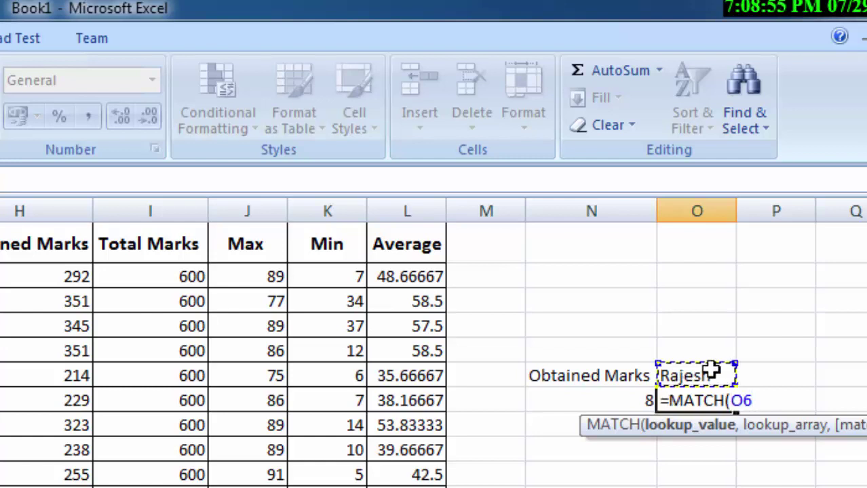
pyautogui.write(',')
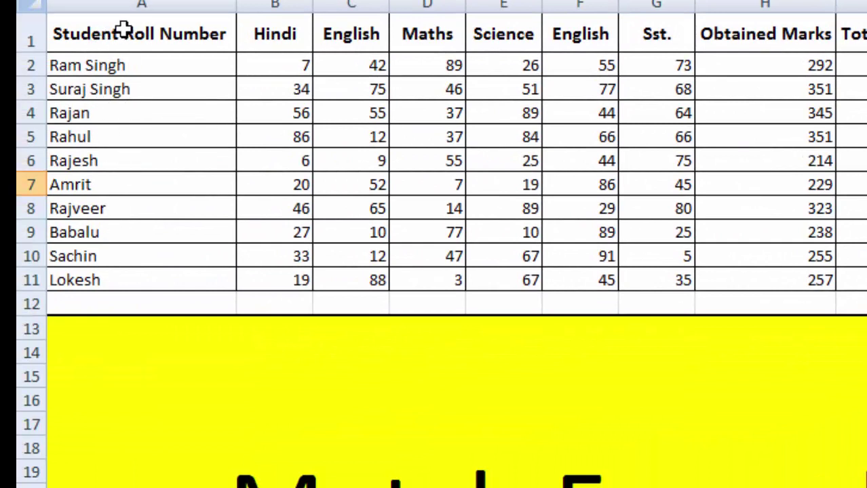
pyautogui.moveTo(126, 28)
pyautogui.mouseDown()
pyautogui.moveTo(89, 157)
pyautogui.moveTo(100, 278)
pyautogui.mouseUp()
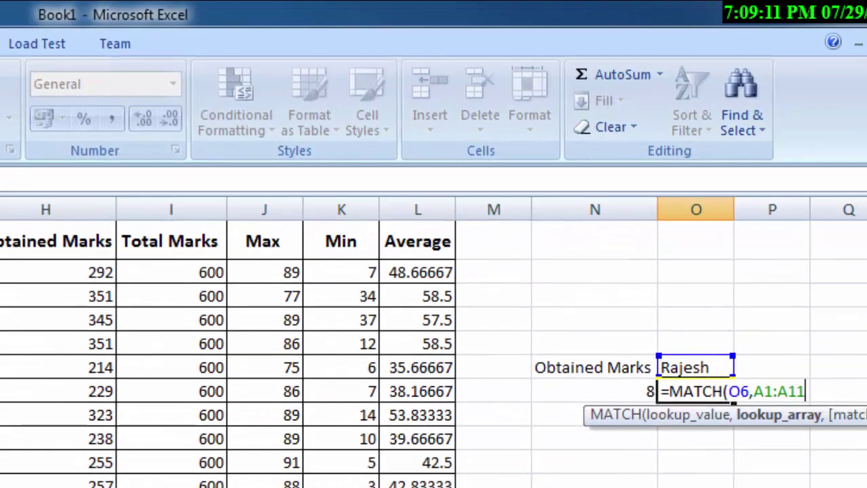
pyautogui.press('F4')
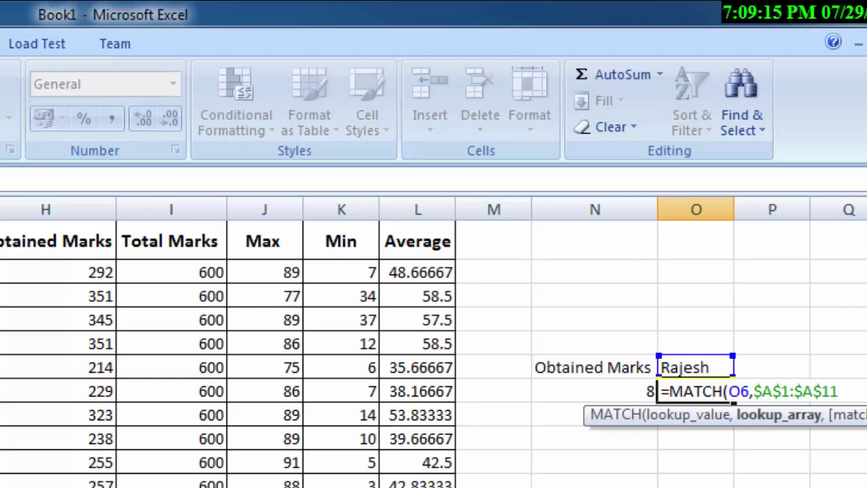
pyautogui.write(',')
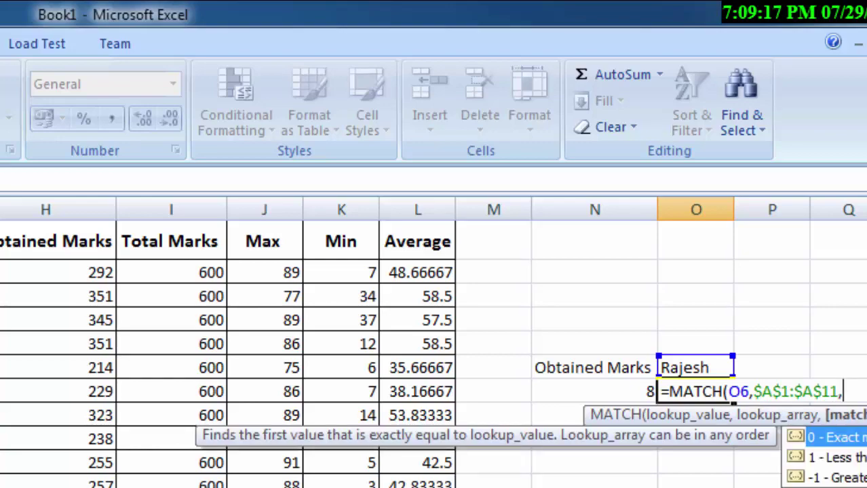
pyautogui.write('0')
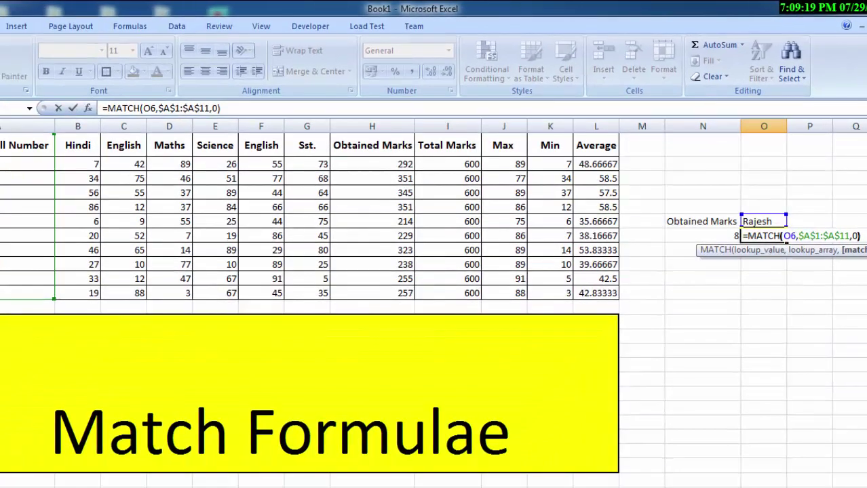
pyautogui.write(')')
pyautogui.press('Return')
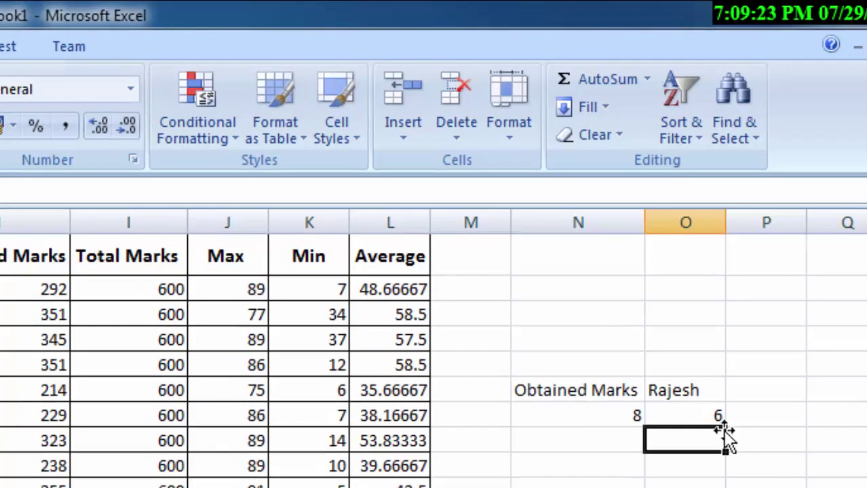
pyautogui.click(709, 415)
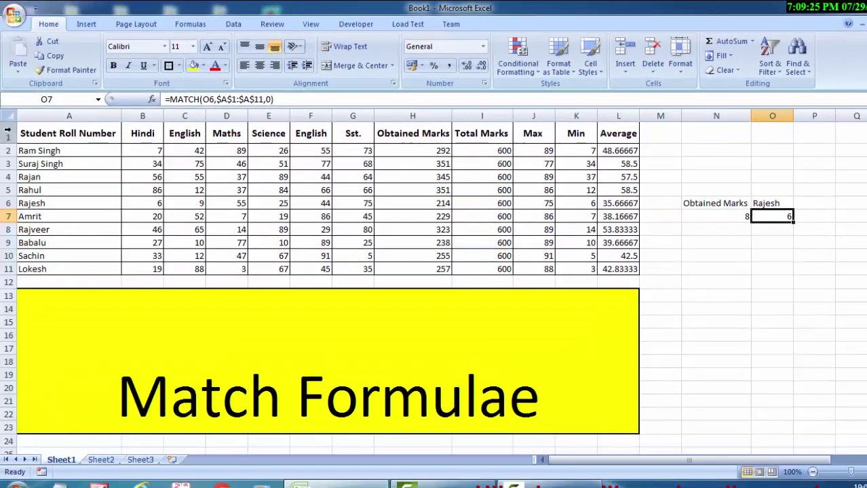
pyautogui.click(7, 130)
pyautogui.click(11, 139)
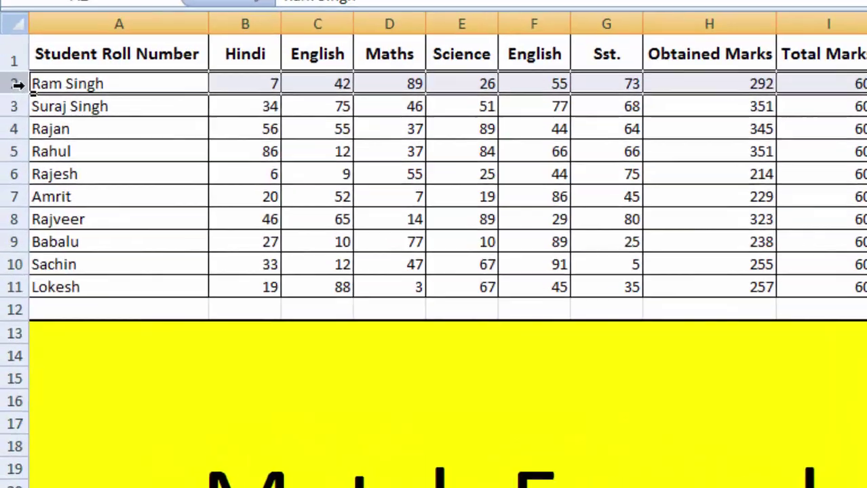
pyautogui.click(8, 153)
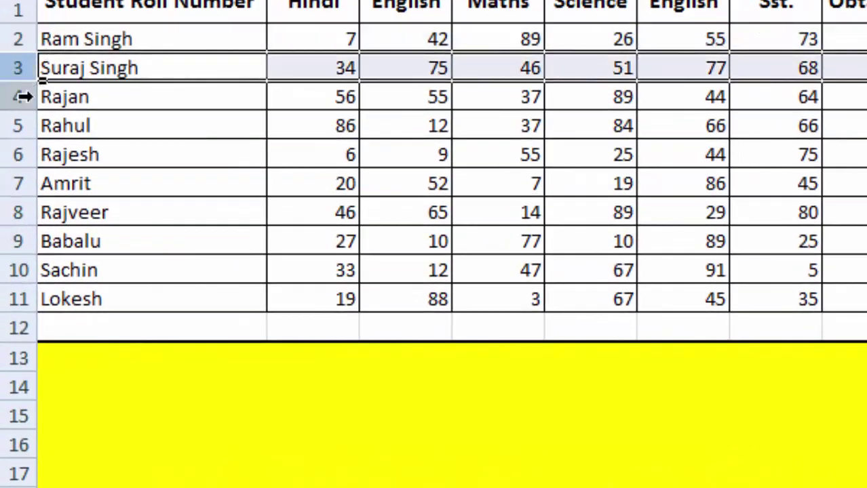
pyautogui.click(19, 95)
pyautogui.click(39, 124)
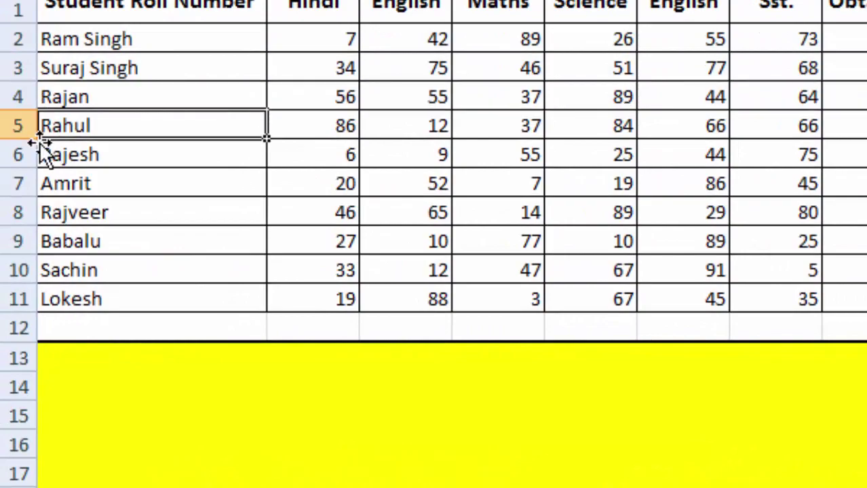
pyautogui.click(16, 154)
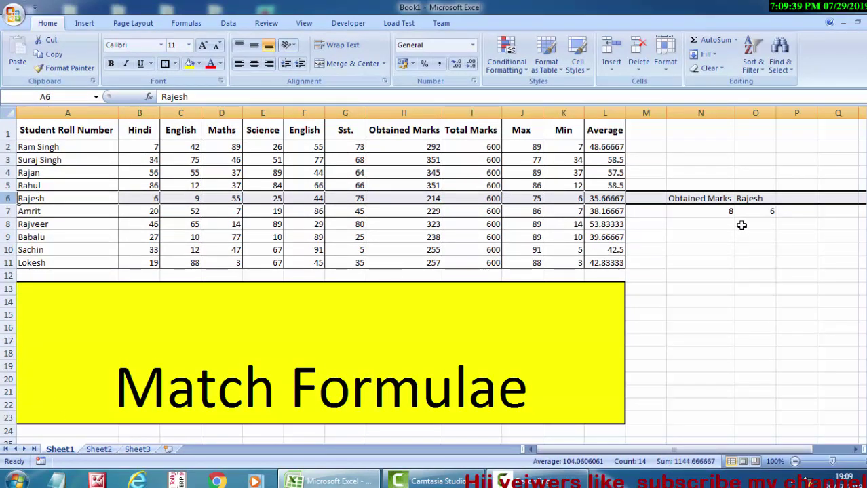
# Replace the name in O6 with the last student's name so O7 recalculates to 11.
pyautogui.click(762, 198)
pyautogui.press('Delete')
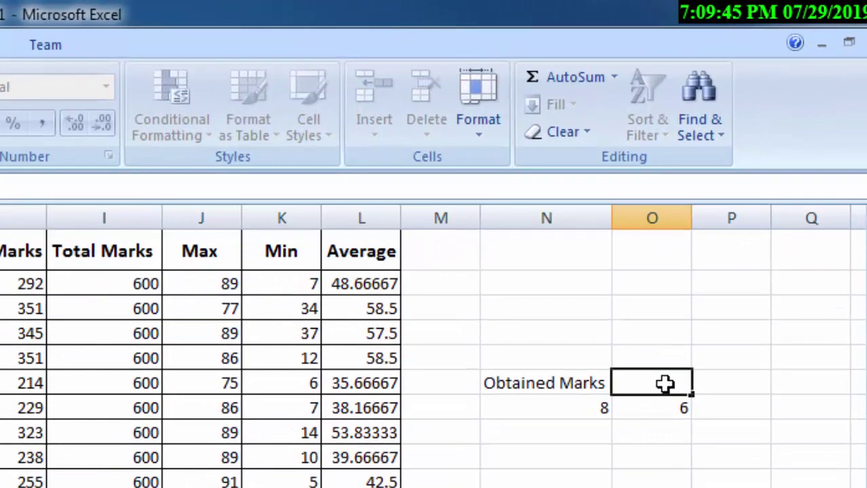
pyautogui.click(673, 372)
pyautogui.write('Lokes')
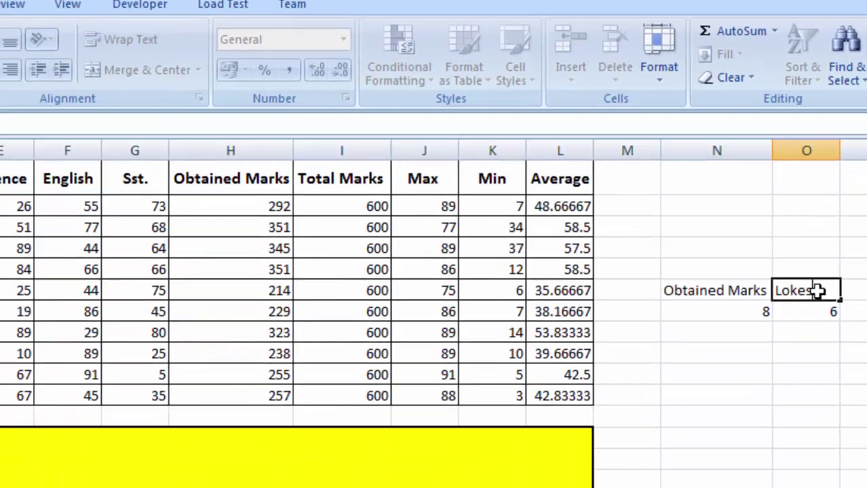
pyautogui.write('h')
pyautogui.press('Return')
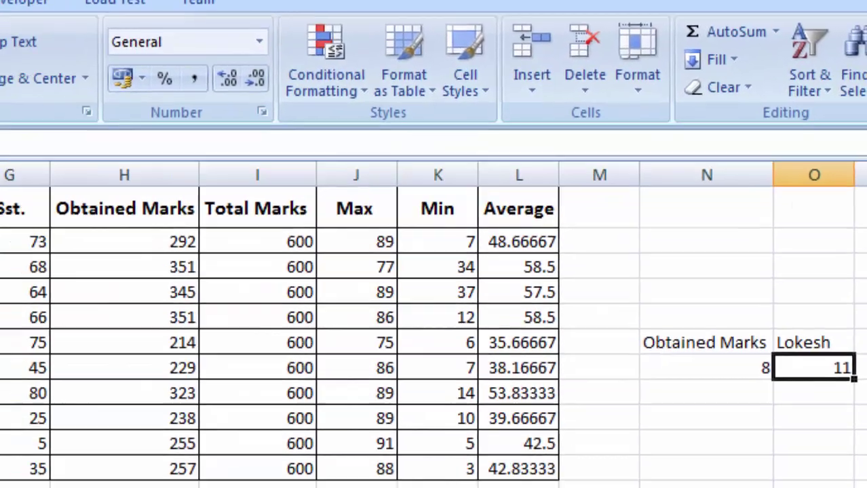
pyautogui.click(10, 101)
pyautogui.click(10, 122)
pyautogui.click(10, 139)
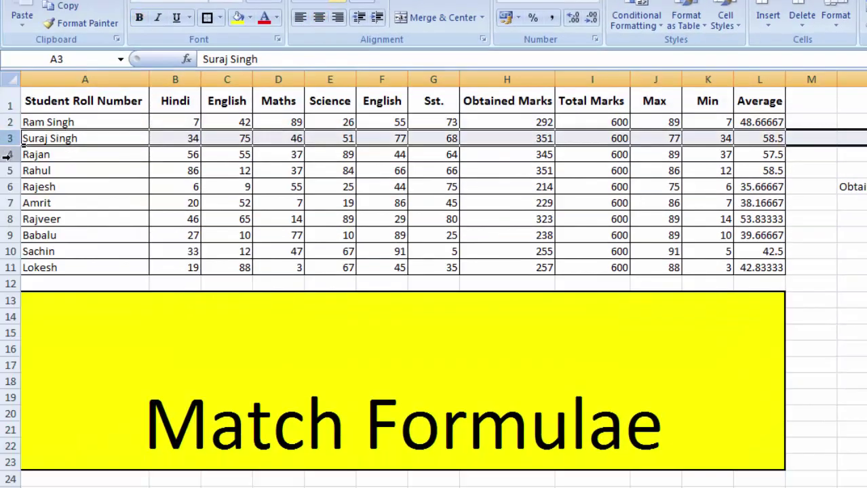
pyautogui.click(8, 155)
pyautogui.click(10, 170)
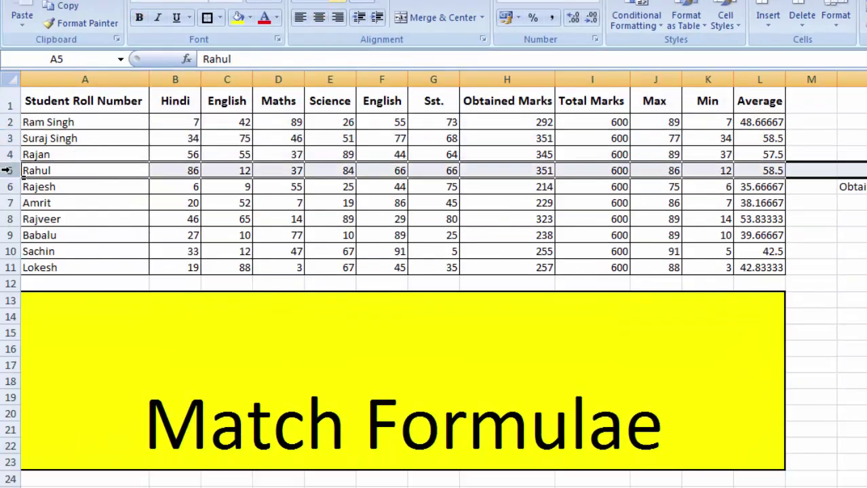
pyautogui.click(10, 187)
pyautogui.click(10, 203)
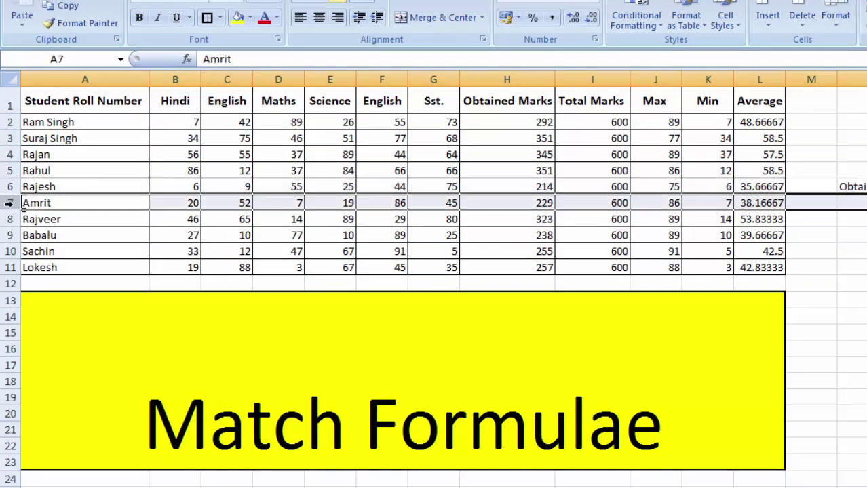
pyautogui.click(11, 219)
pyautogui.click(9, 235)
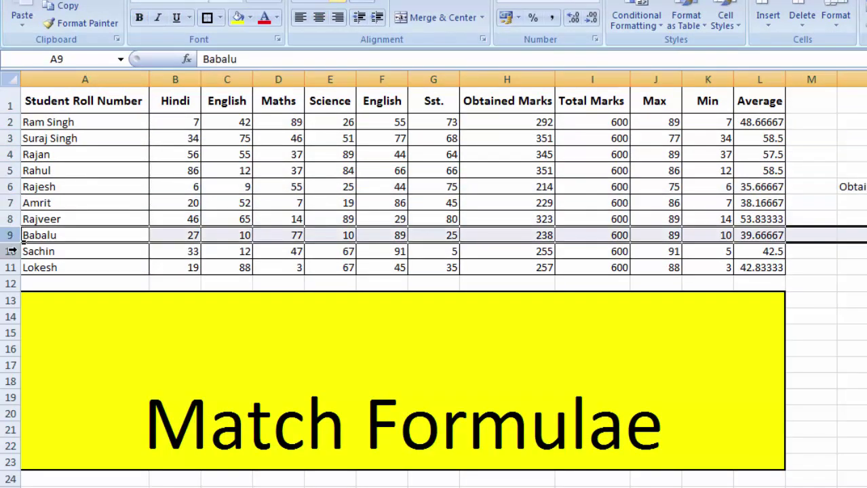
pyautogui.click(12, 251)
pyautogui.click(11, 267)
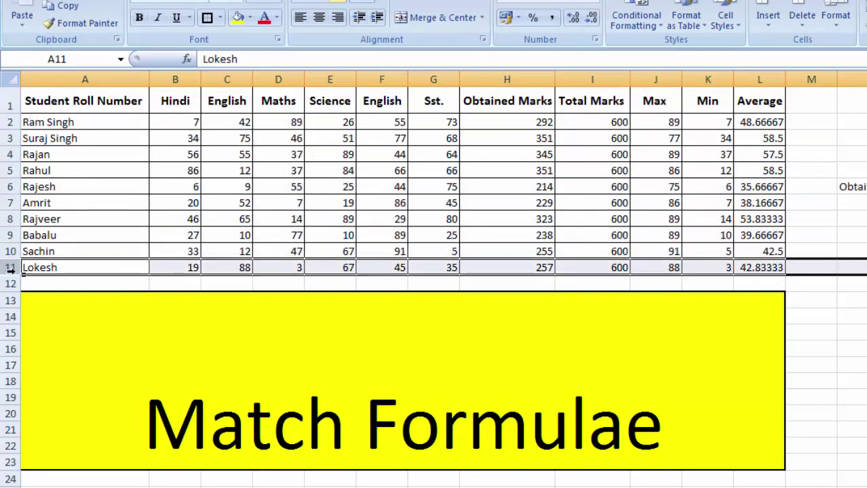